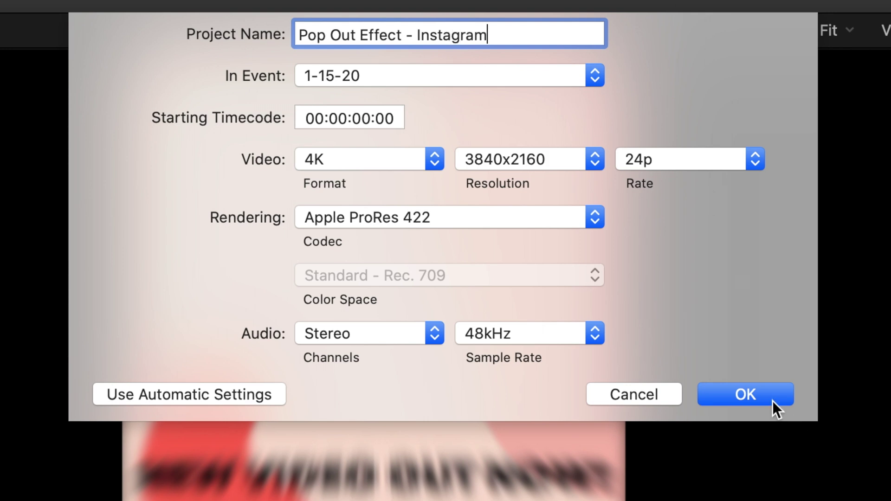
# Confirm the 4K 3840x2160, 24p, ProRes 422 settings for project 'Pop Out Effect - Instagram'
pyautogui.click(772, 400)
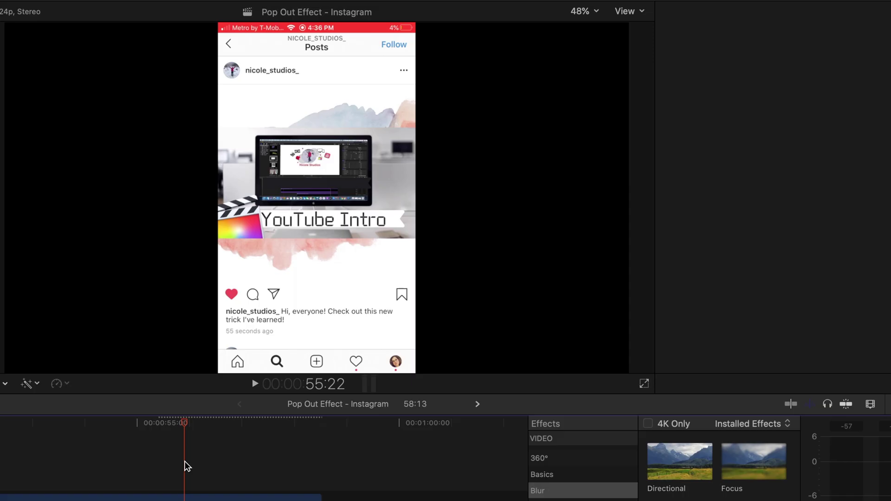
# Scale the RPReplay Instagram screen recording up to 127%
pyautogui.click(187, 496)
pyautogui.moveTo(755, 137); pyautogui.dragTo(760, 140)
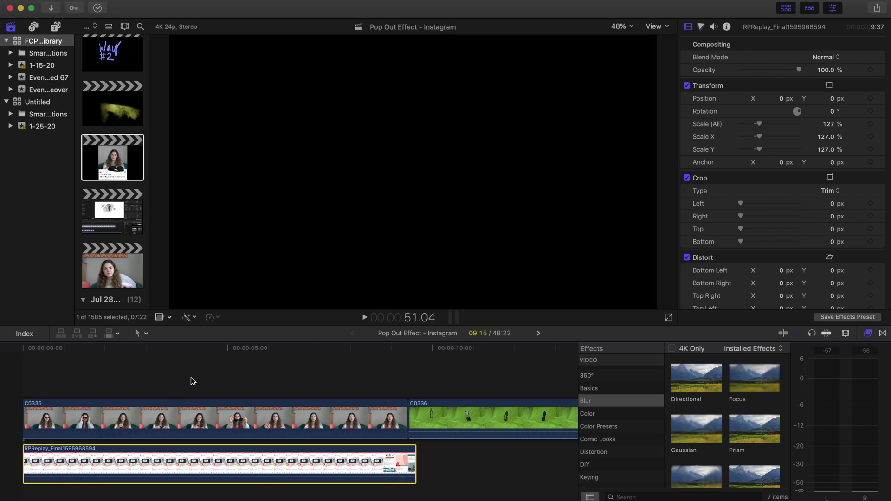
# Scale C0335 to 73%, move it over the post's photo, and crop its left and right sides
pyautogui.click(191, 380)
pyautogui.click(222, 421)
pyautogui.moveTo(756, 124); pyautogui.dragTo(749, 124)
pyautogui.click(861, 92)
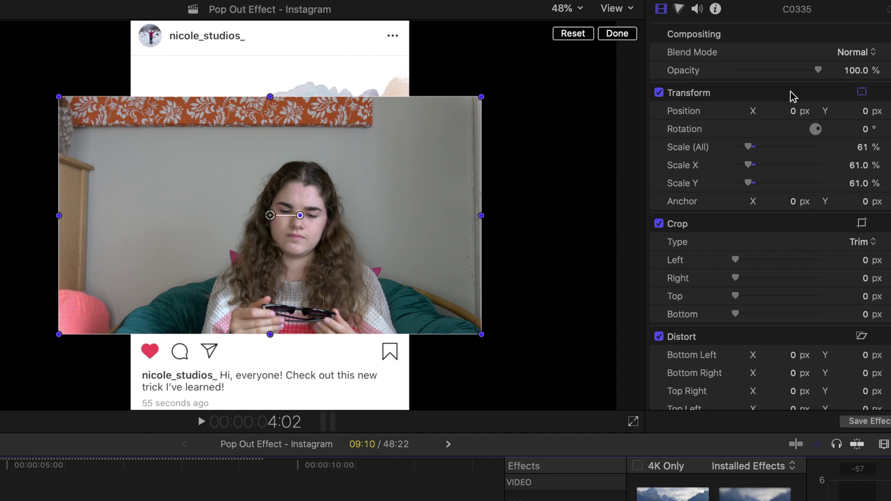
pyautogui.moveTo(274, 237); pyautogui.dragTo(274, 189)
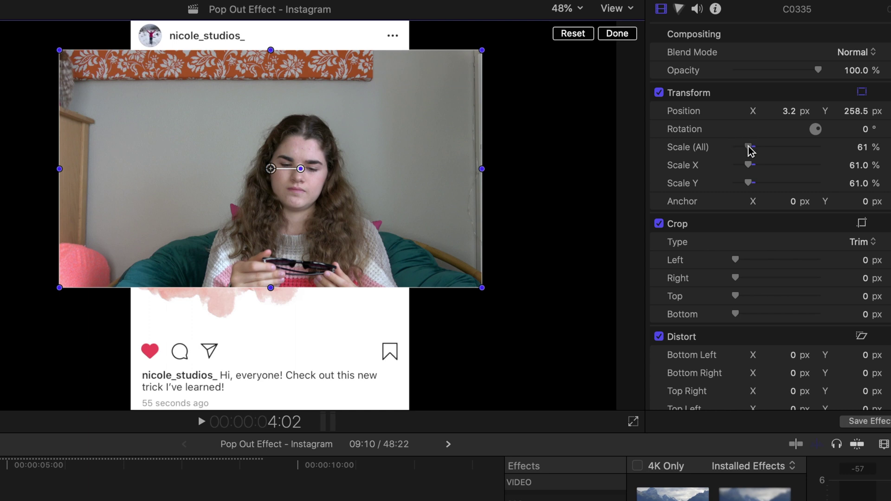
pyautogui.moveTo(749, 146); pyautogui.dragTo(751, 147)
pyautogui.moveTo(453, 179); pyautogui.dragTo(425, 207)
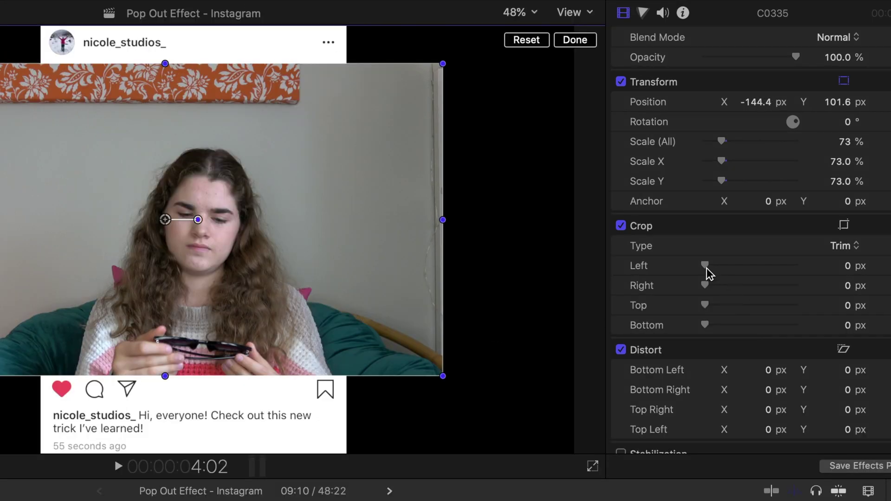
pyautogui.moveTo(733, 265); pyautogui.dragTo(751, 266)
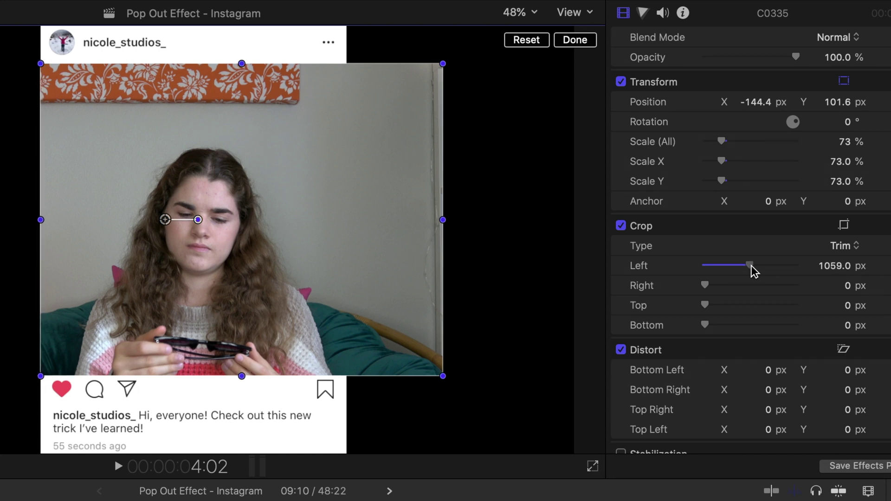
pyautogui.moveTo(701, 282); pyautogui.dragTo(728, 280)
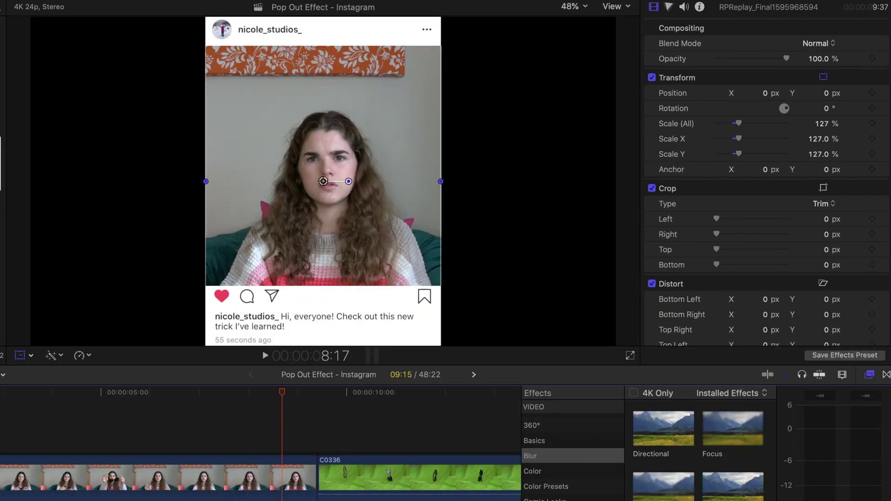
# Keyframe C0335's position frame by frame so it rises with the feed to about Y 1955 px
pyautogui.click(302, 467)
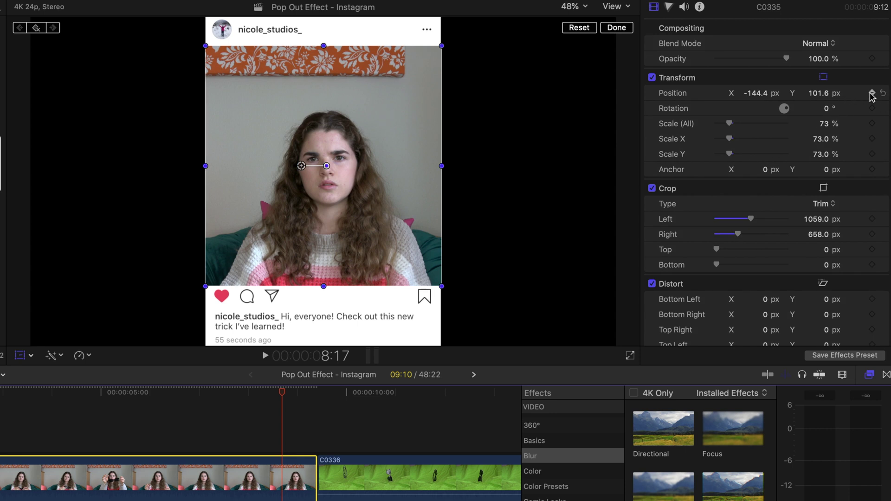
pyautogui.press('Right')
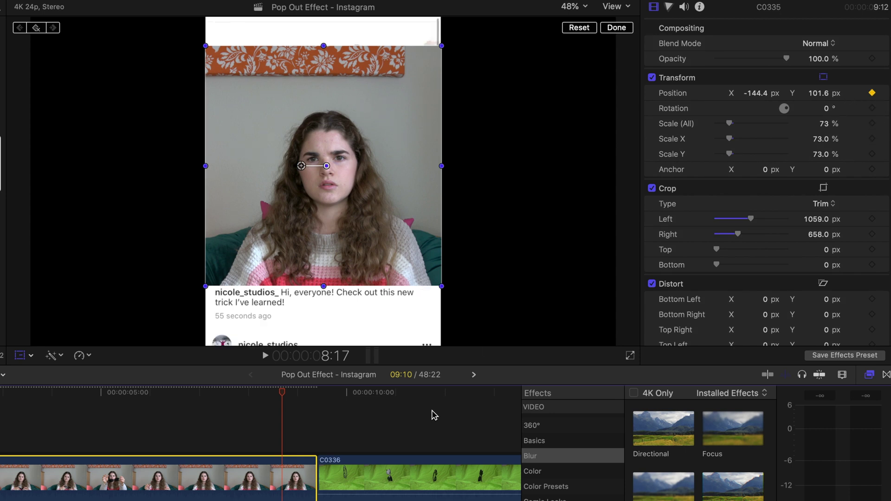
pyautogui.moveTo(371, 251); pyautogui.dragTo(370, 220)
pyautogui.moveTo(372, 220); pyautogui.dragTo(378, 2)
pyautogui.press('Right')
pyautogui.press('Right')
pyautogui.press('Right')
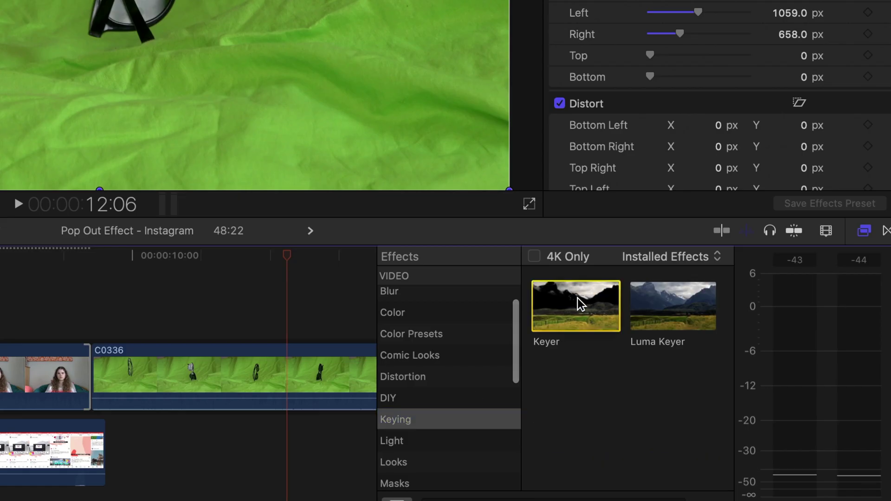
# Apply the Keyer to C0336 and crop it in tightly around the sunglasses
pyautogui.moveTo(661, 422); pyautogui.dragTo(457, 472)
pyautogui.moveTo(287, 366); pyautogui.dragTo(287, 367)
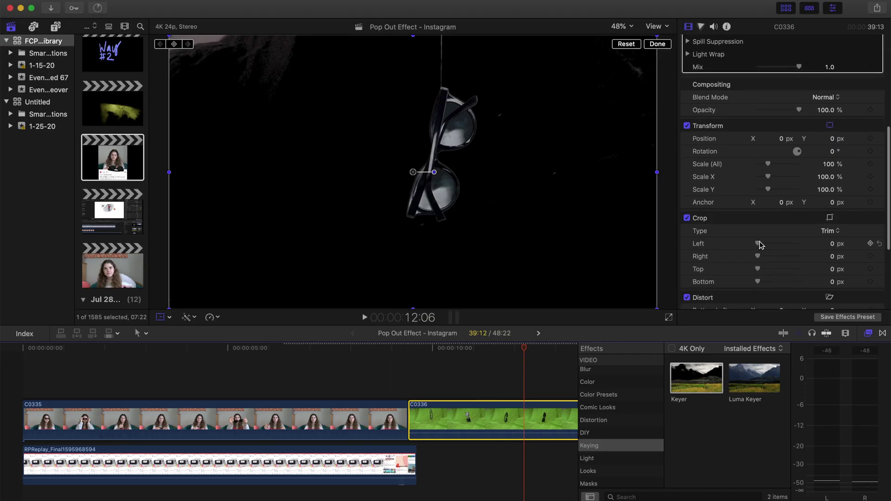
pyautogui.moveTo(760, 245); pyautogui.dragTo(779, 258)
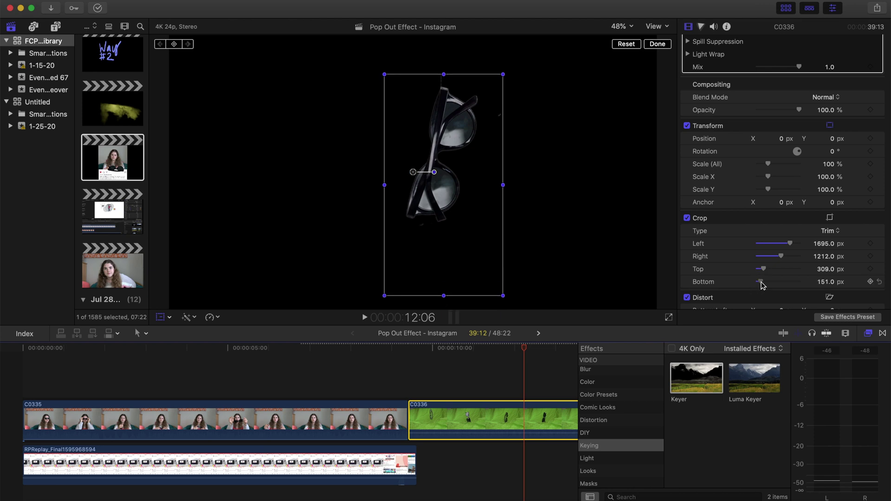
# Connect C0336 above C0335 near 5:00, rotate it to about 88°, and lower it to the post's bottom edge
pyautogui.moveTo(181, 348); pyautogui.dragTo(234, 336)
pyautogui.moveTo(496, 427); pyautogui.dragTo(318, 371)
pyautogui.scroll(-5, 689, 232)
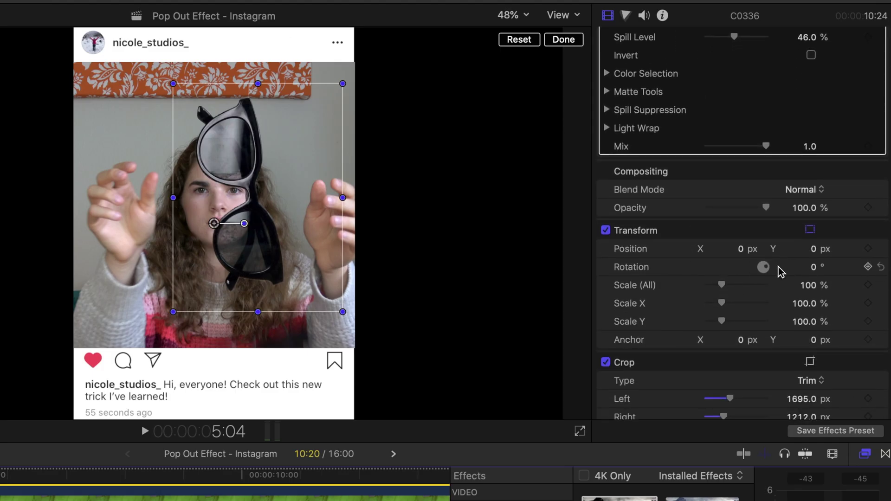
pyautogui.moveTo(771, 272); pyautogui.dragTo(764, 224)
pyautogui.moveTo(249, 224); pyautogui.dragTo(271, 383)
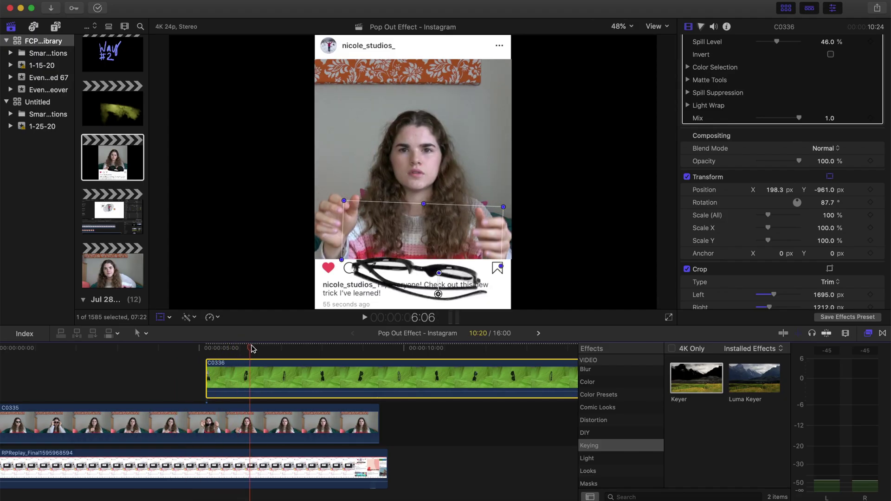
# Reverse the sunglasses clip and preview it from about 4:23
pyautogui.click(211, 317)
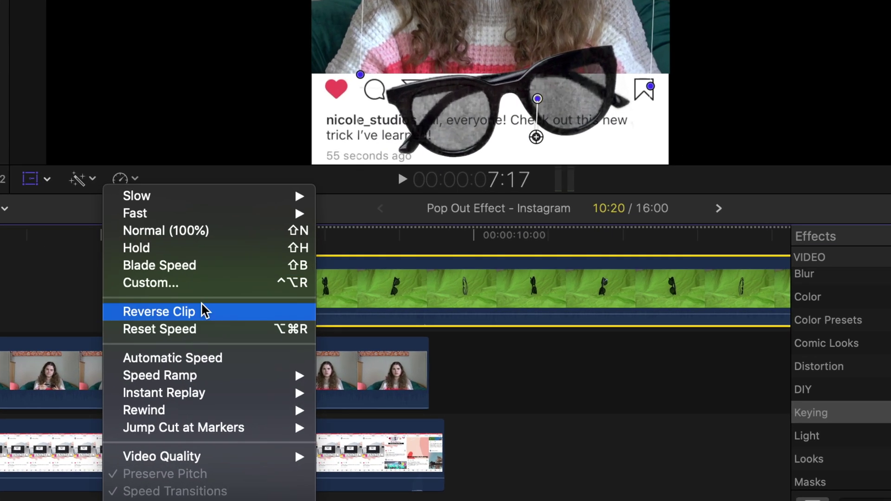
pyautogui.click(203, 310)
pyautogui.click(101, 258)
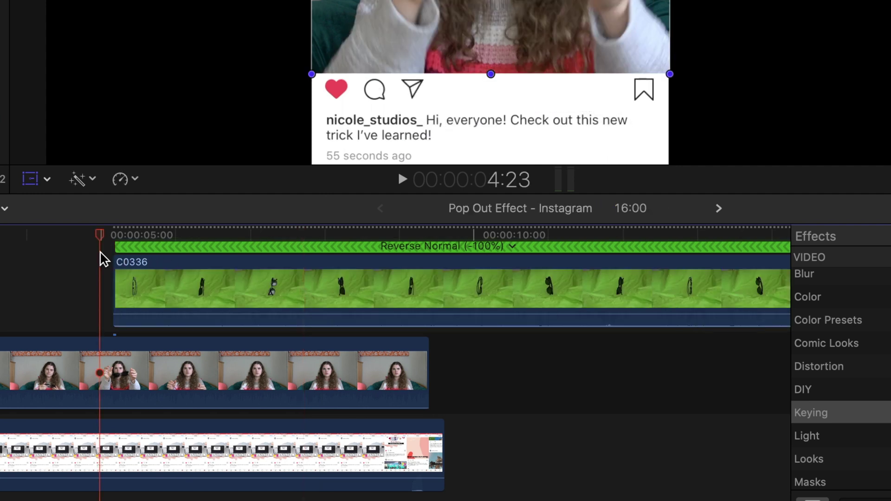
pyautogui.press('space')
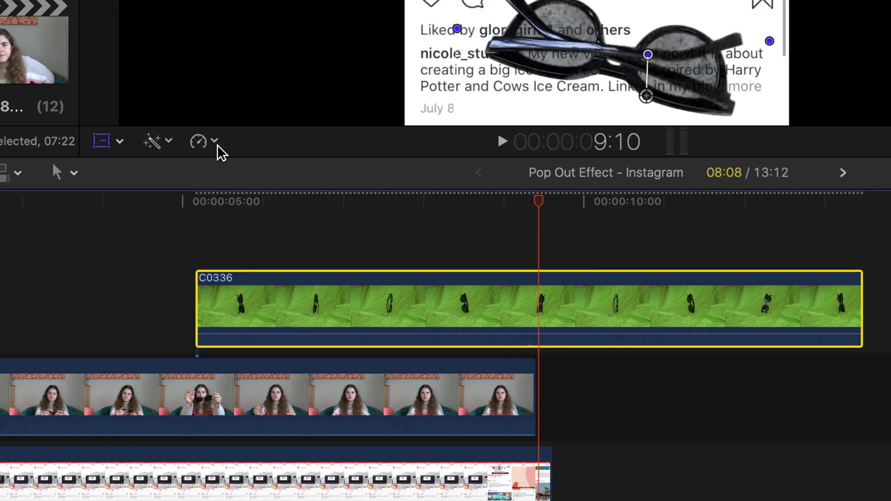
# Set the reversed clip to -2x speed and preview, stopping where the glasses appear near 5:04
pyautogui.click(215, 319)
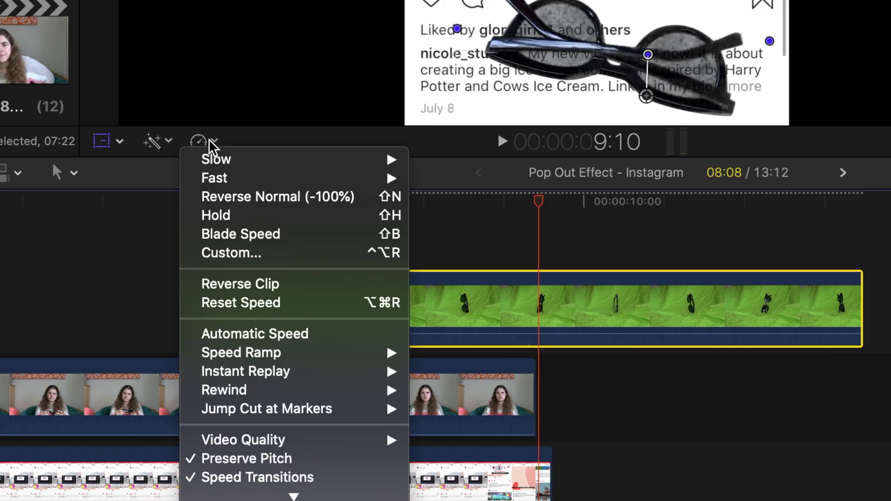
pyautogui.moveTo(388, 178)
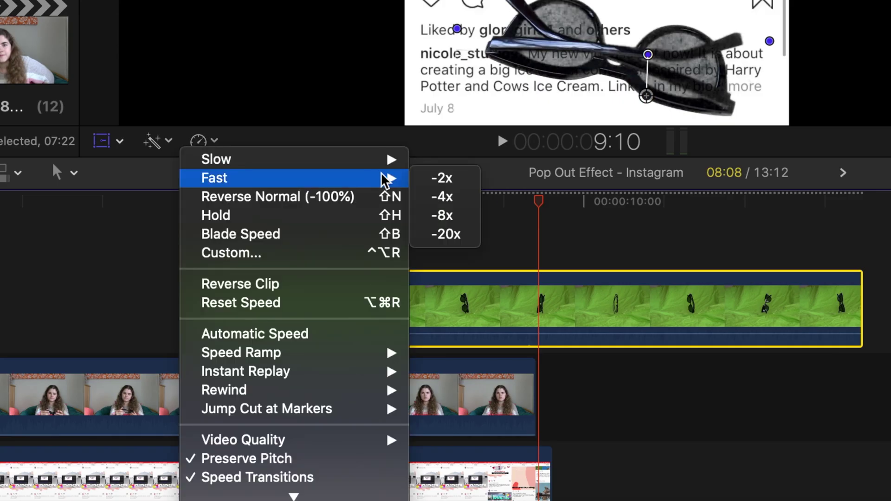
pyautogui.click(434, 184)
pyautogui.click(192, 220)
pyautogui.press('space')
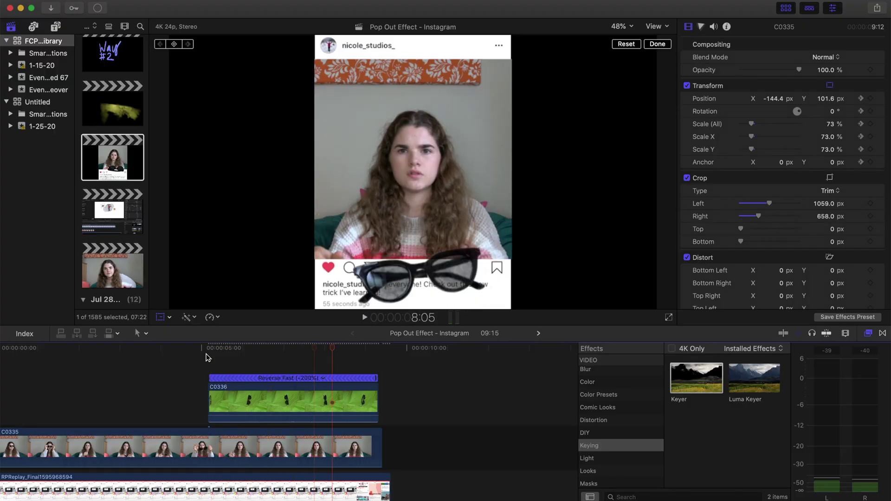
pyautogui.click(207, 357)
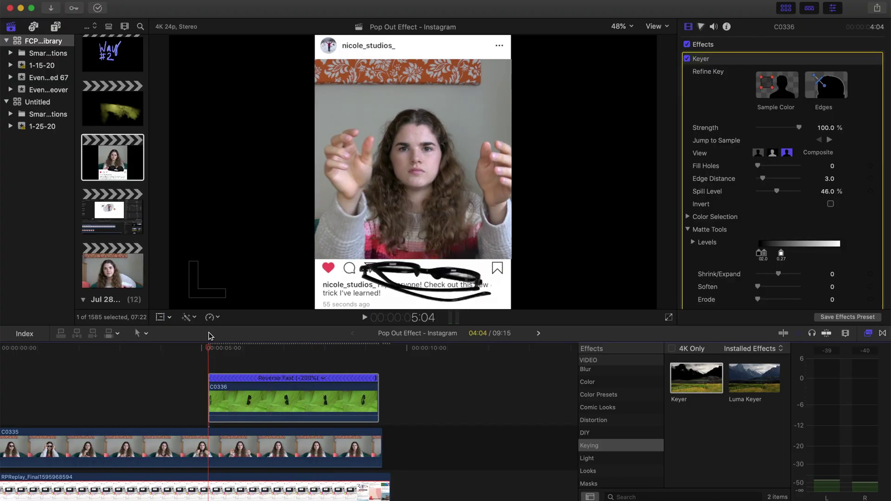
pyautogui.moveTo(208, 335); pyautogui.dragTo(216, 335)
# Split off a short sunglasses piece and give it Gaussian blur of 22.68
pyautogui.press('super+b')
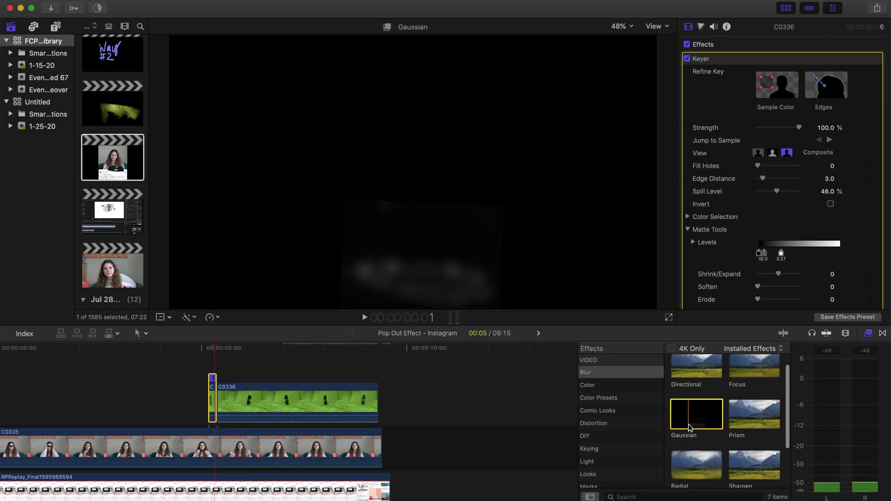
pyautogui.moveTo(696, 413); pyautogui.dragTo(213, 393)
pyautogui.scroll(-5, 808, 199)
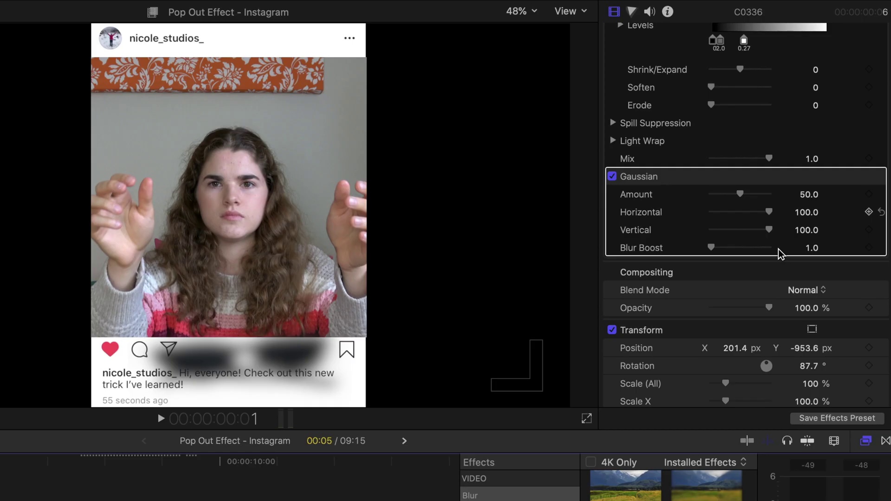
pyautogui.moveTo(738, 194); pyautogui.dragTo(719, 194)
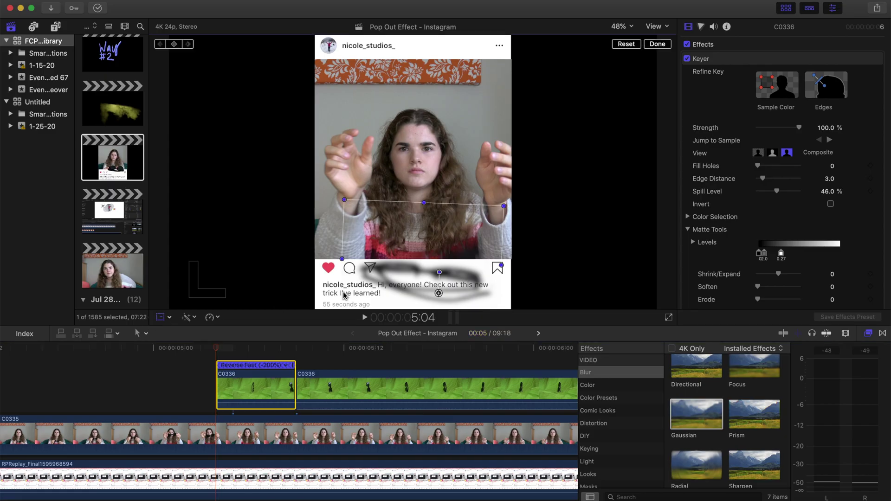
# Reposition the glasses piece, tilt it to 100.3°, and add Gaussian blur 50 to C0335
pyautogui.moveTo(457, 269); pyautogui.dragTo(459, 254)
pyautogui.scroll(-8, 726, 215)
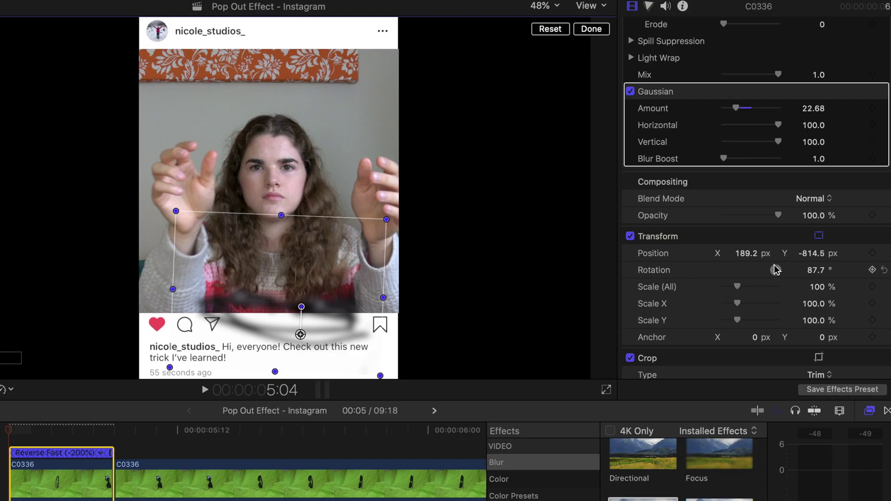
pyautogui.moveTo(797, 269); pyautogui.dragTo(774, 270)
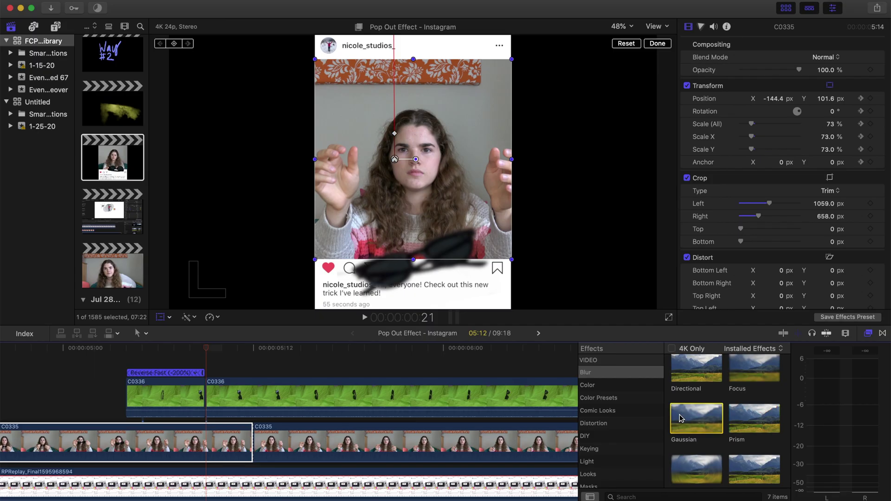
pyautogui.moveTo(696, 417); pyautogui.dragTo(189, 444)
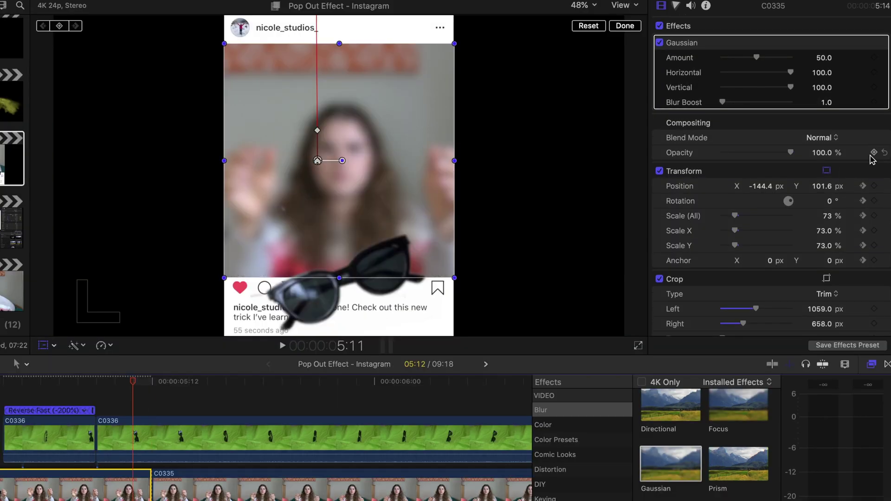
# Keyframe C0335's Gaussian Amount from 0 at 5:09 up to 16.79 at 5:11
pyautogui.moveTo(756, 58); pyautogui.dragTo(737, 64)
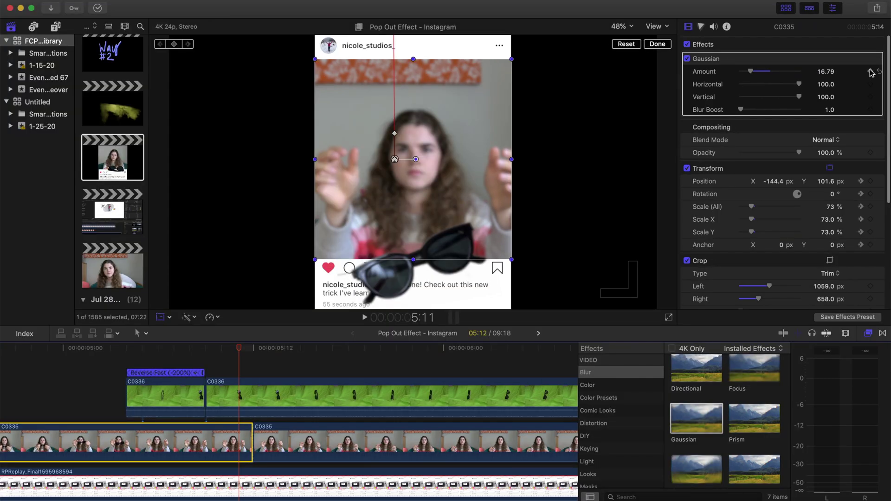
pyautogui.click(871, 71)
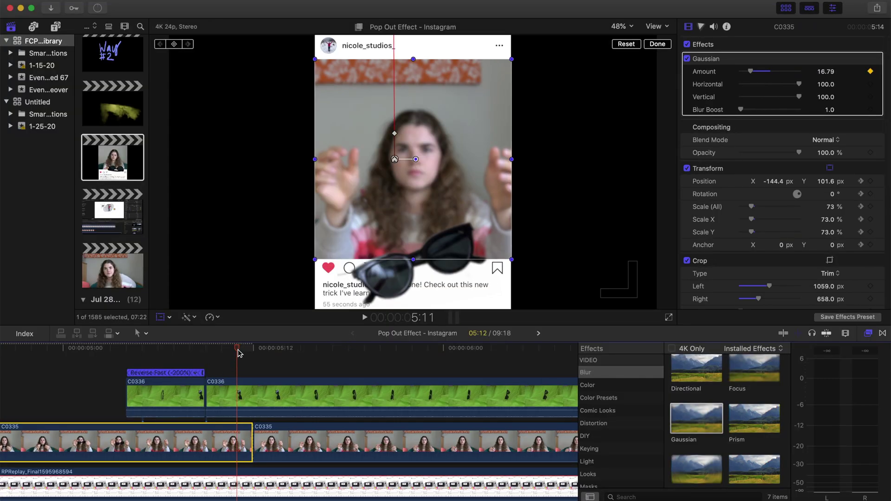
pyautogui.moveTo(236, 351); pyautogui.dragTo(207, 351)
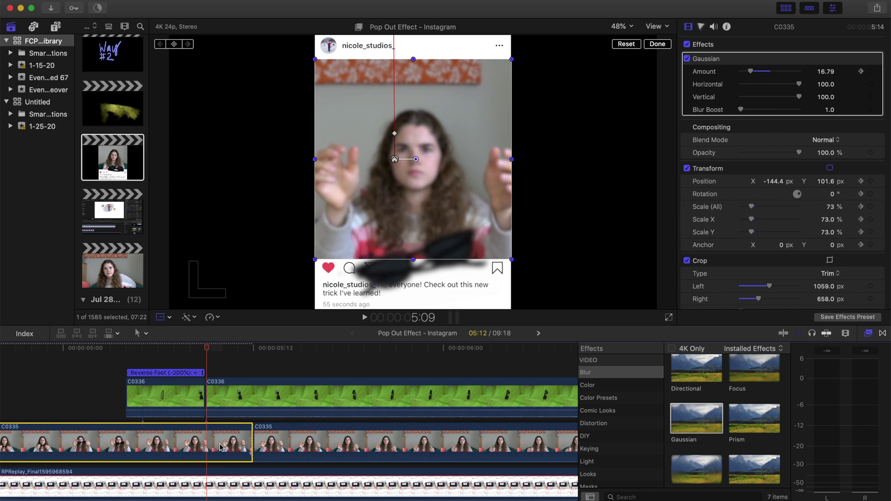
pyautogui.moveTo(750, 72); pyautogui.dragTo(740, 72)
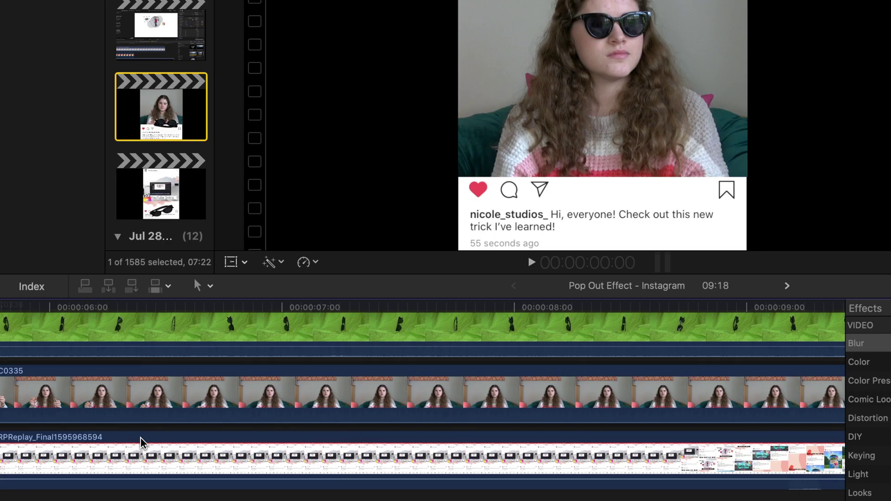
pyautogui.hscroll(2, 96, 438)
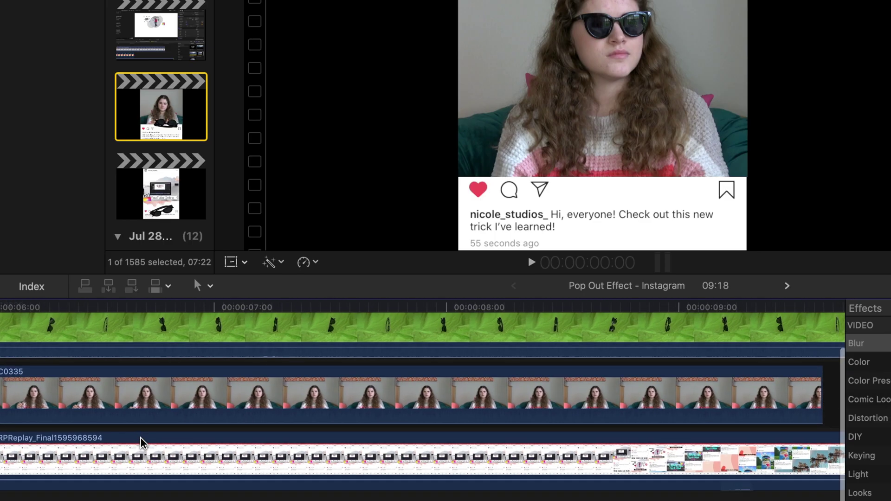
# Select C0335 and the RPReplay recording and merge them into a new compound clip
pyautogui.click(216, 400)
pyautogui.keyDown('super'); pyautogui.click(215, 460); pyautogui.keyUp('super')
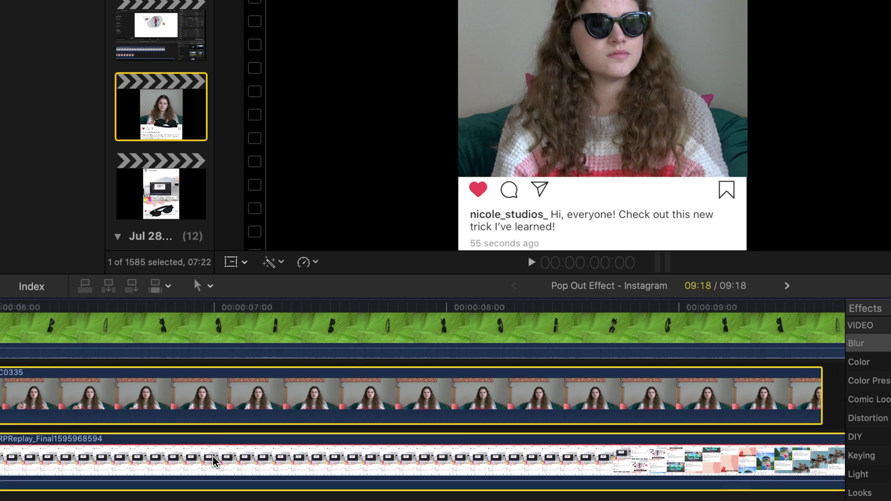
pyautogui.hscroll(-10, 225, 455)
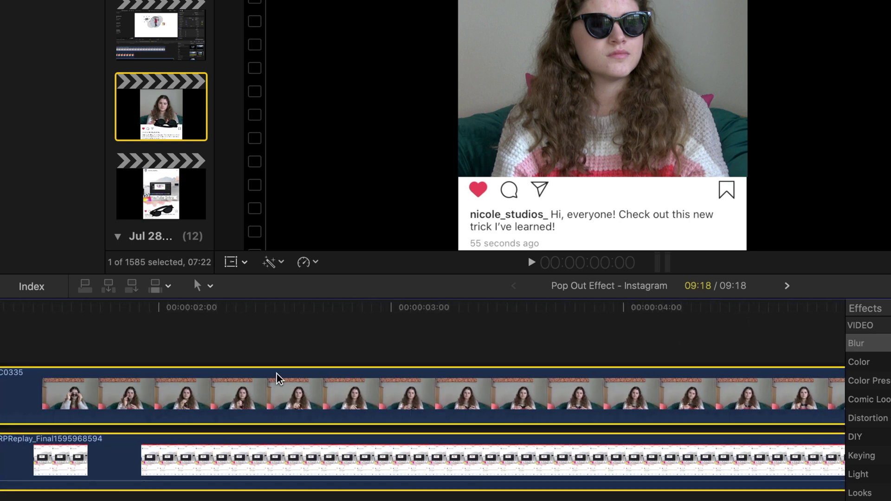
pyautogui.hscroll(8, 278, 378)
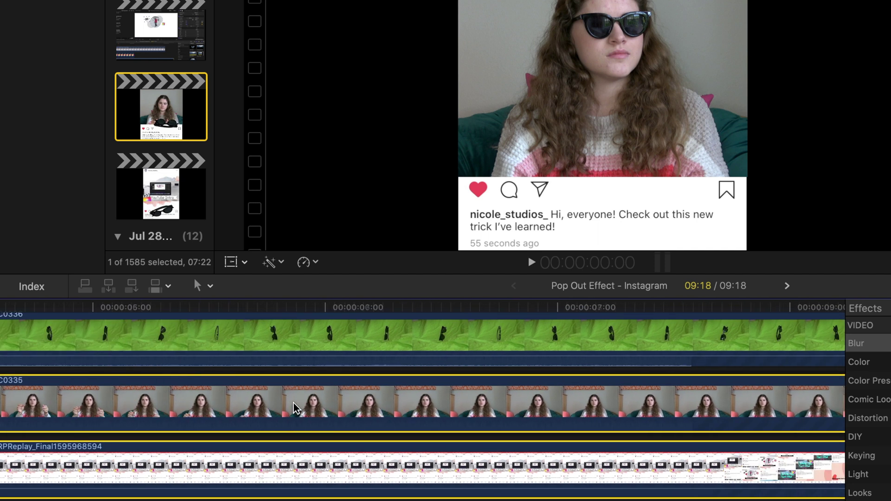
pyautogui.hscroll(3, 296, 408)
pyautogui.rightClick(392, 389)
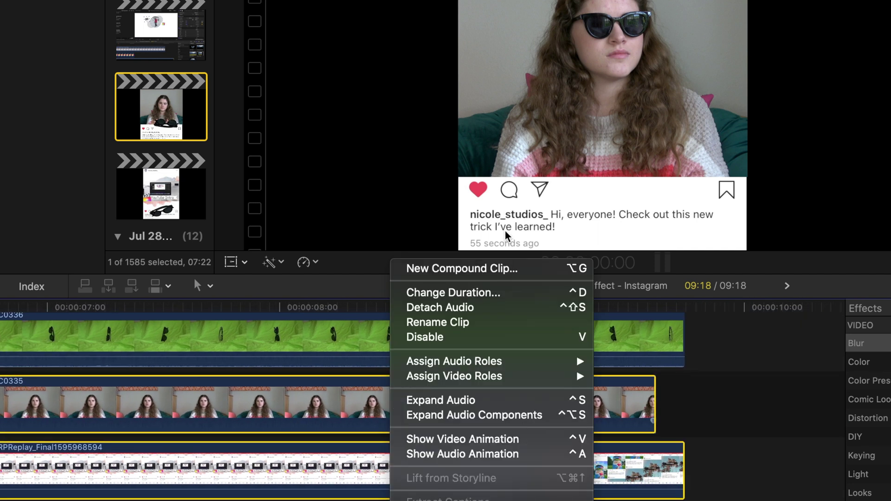
pyautogui.click(504, 268)
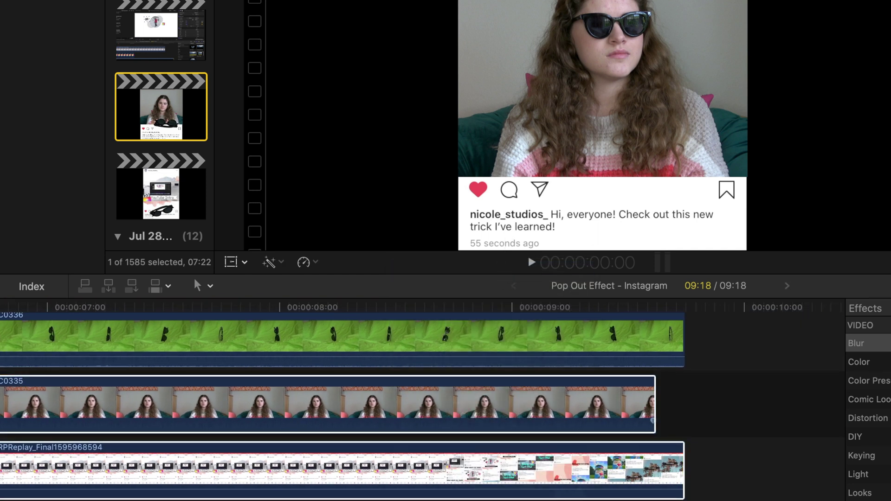
pyautogui.press('Return')
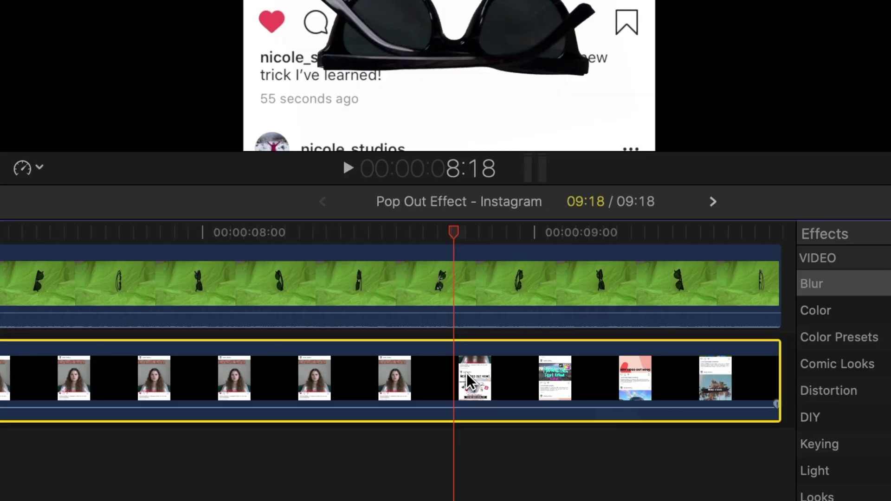
# Cut the compound clip at 8:18 and give the later Instagram piece a Zoom blur amount of 17
pyautogui.press('super+b')
pyautogui.moveTo(460, 234); pyautogui.dragTo(750, 235)
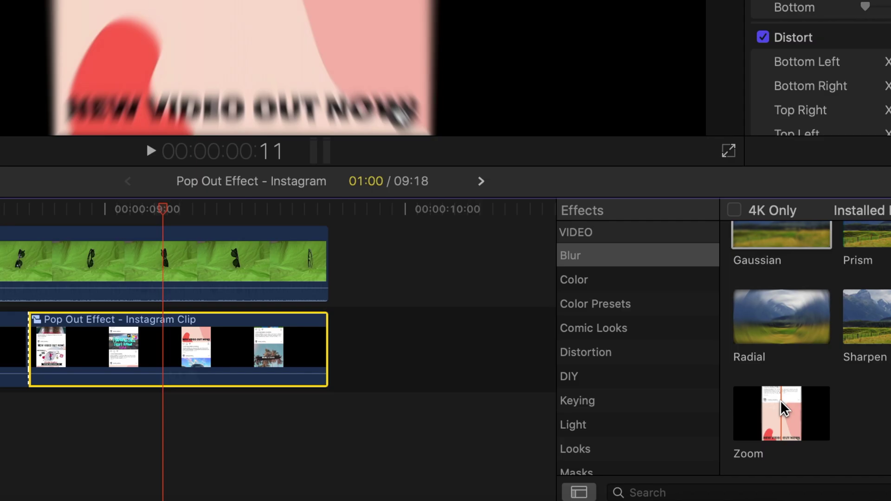
pyautogui.moveTo(781, 400); pyautogui.dragTo(187, 355)
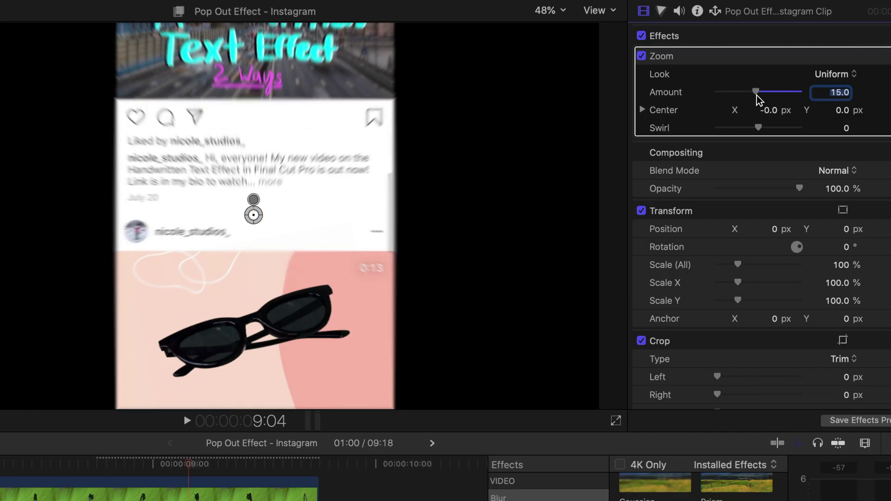
pyautogui.moveTo(756, 96); pyautogui.dragTo(762, 95)
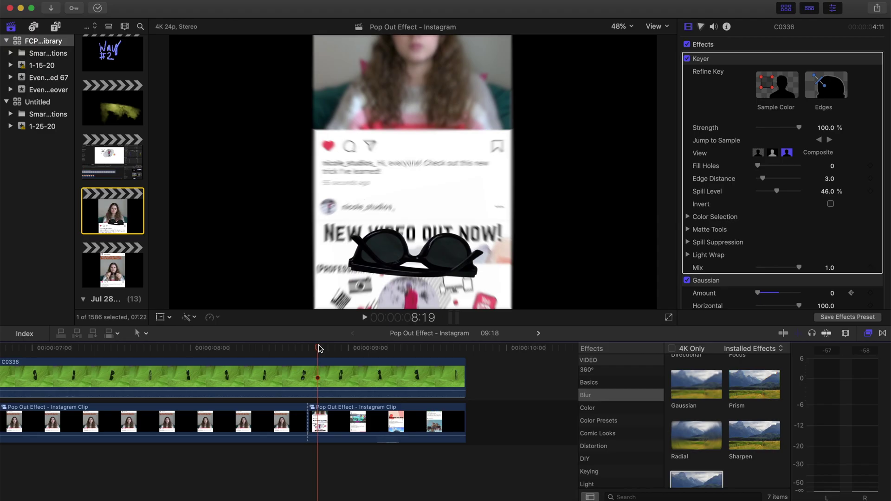
# Cut sunglasses clip C0336 and add a light Gaussian blur of 2.59 to its second piece
pyautogui.click(328, 387)
pyautogui.press('super+b')
pyautogui.moveTo(696, 385); pyautogui.dragTo(441, 395)
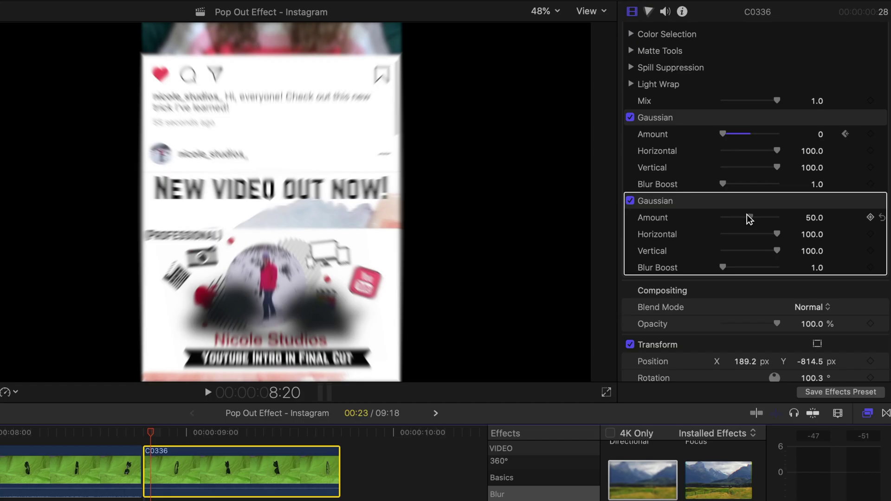
pyautogui.moveTo(749, 218); pyautogui.dragTo(722, 220)
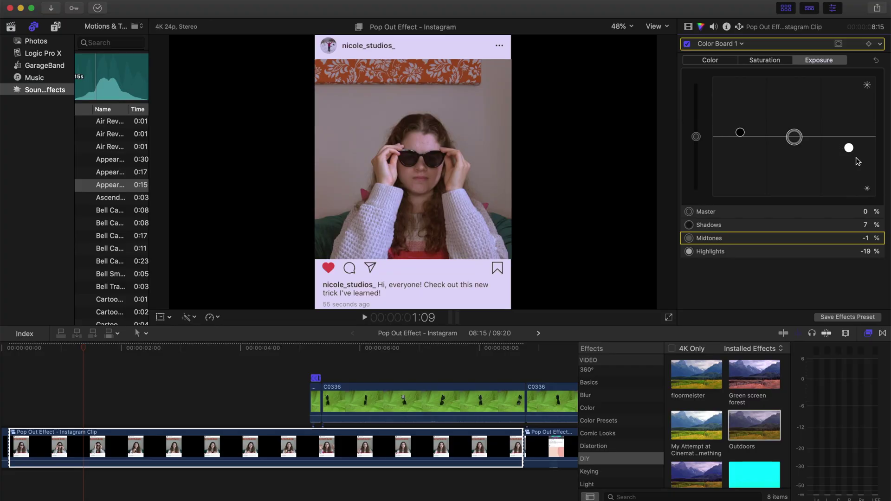
# Lower the Color Board highlights exposure to -7% and bring up the Color tint controls
pyautogui.moveTo(848, 141); pyautogui.dragTo(849, 141)
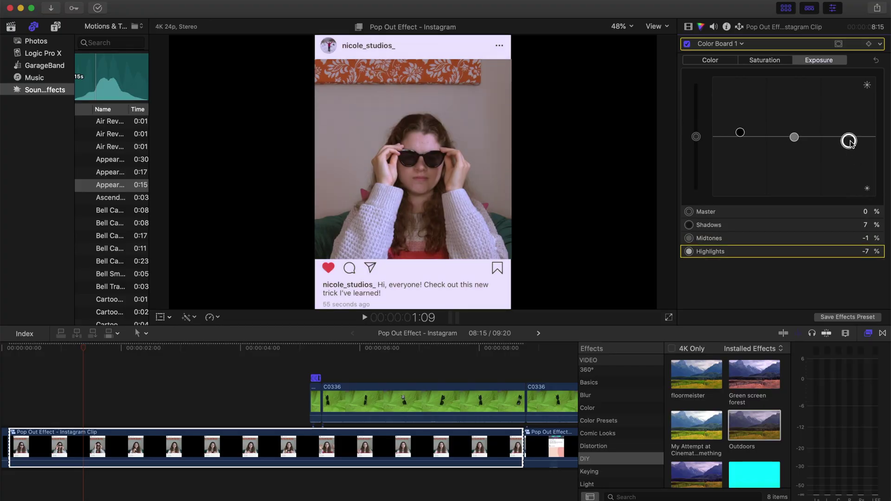
pyautogui.click(771, 64)
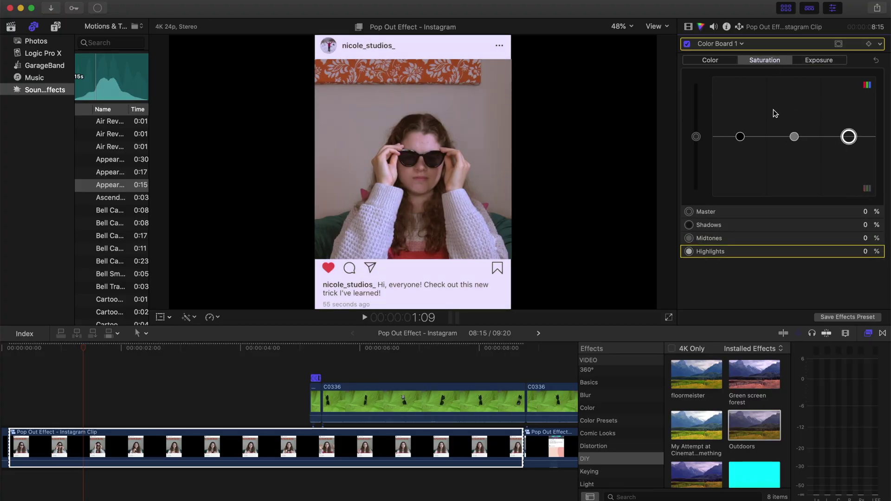
pyautogui.click(710, 61)
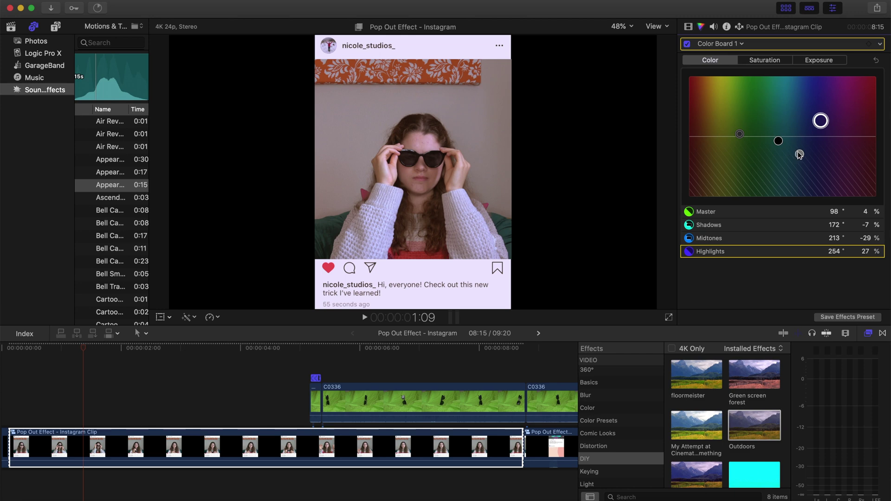